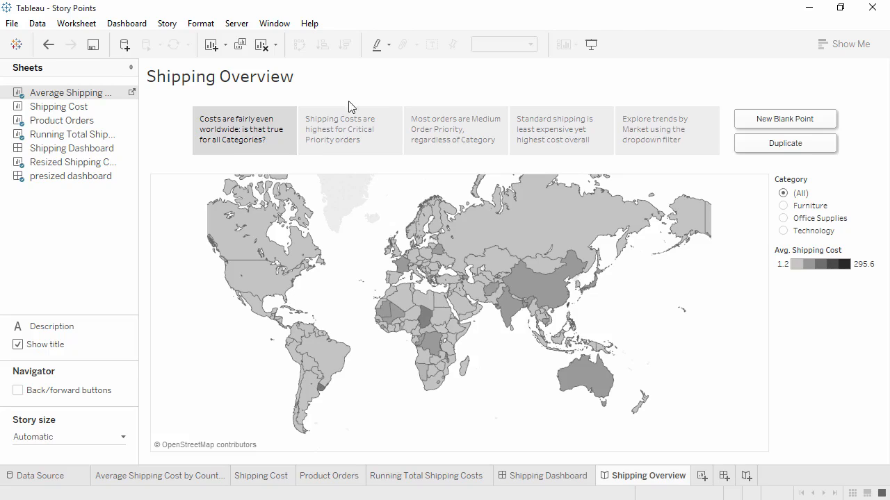
# Step: Review the critical-priority, medium-priority and standard-shipping story points in Shipping Overview, clearing the Medium highlight in the product orders chart
pyautogui.click(348, 125)
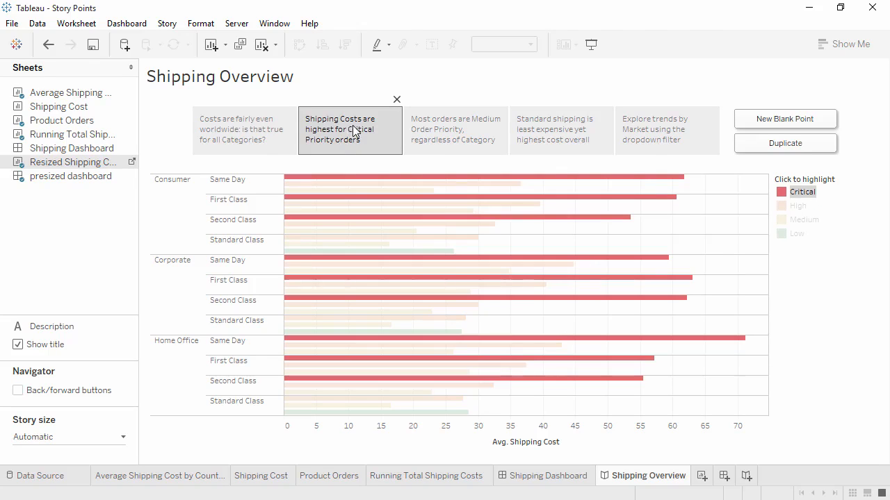
pyautogui.click(432, 132)
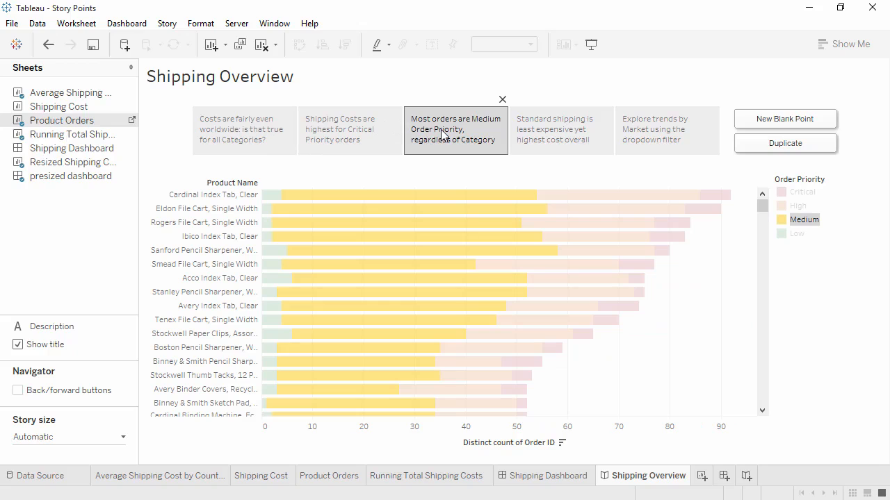
pyautogui.click(816, 220)
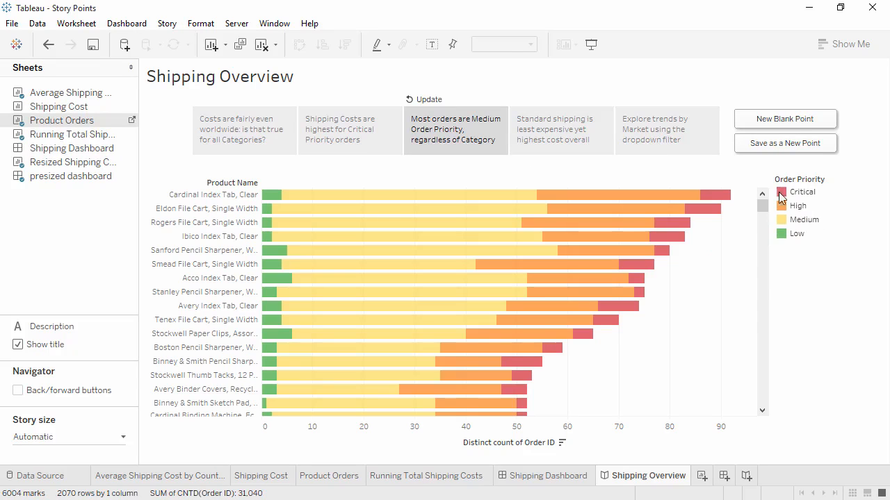
pyautogui.click(570, 134)
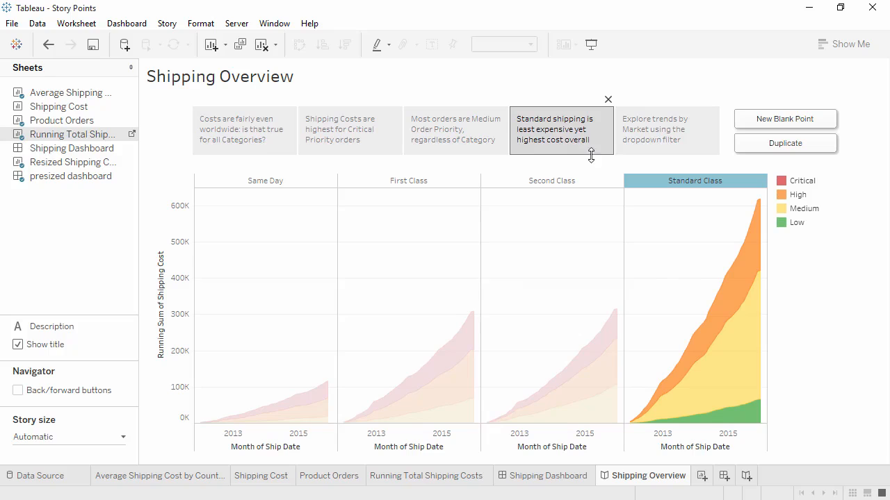
# Step: Create a new story and set its size to Automatic
pyautogui.click(746, 477)
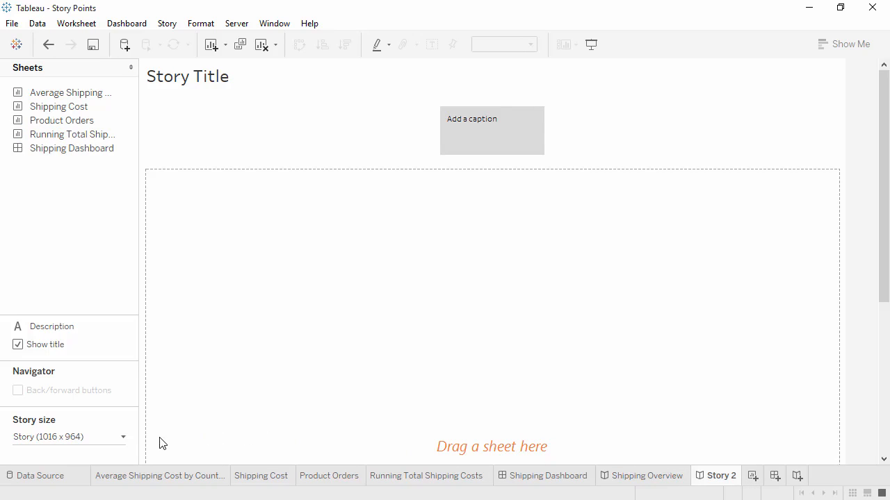
pyautogui.click(124, 438)
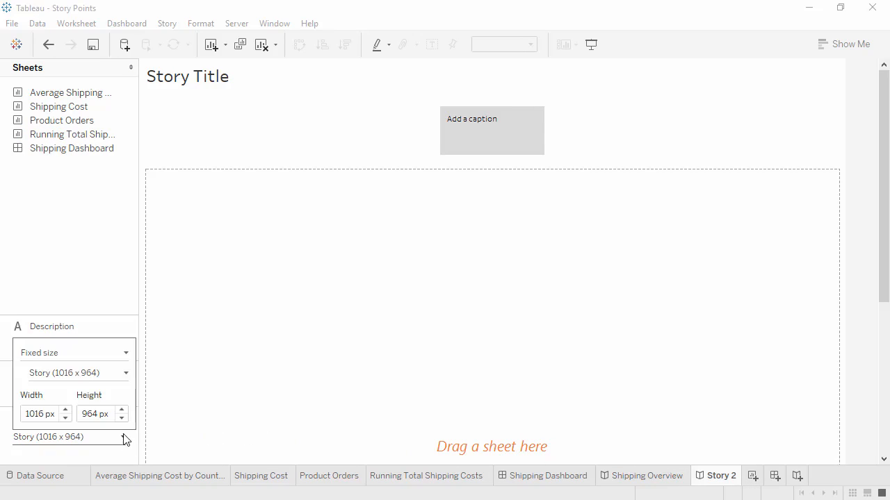
pyautogui.click(66, 354)
pyautogui.click(65, 381)
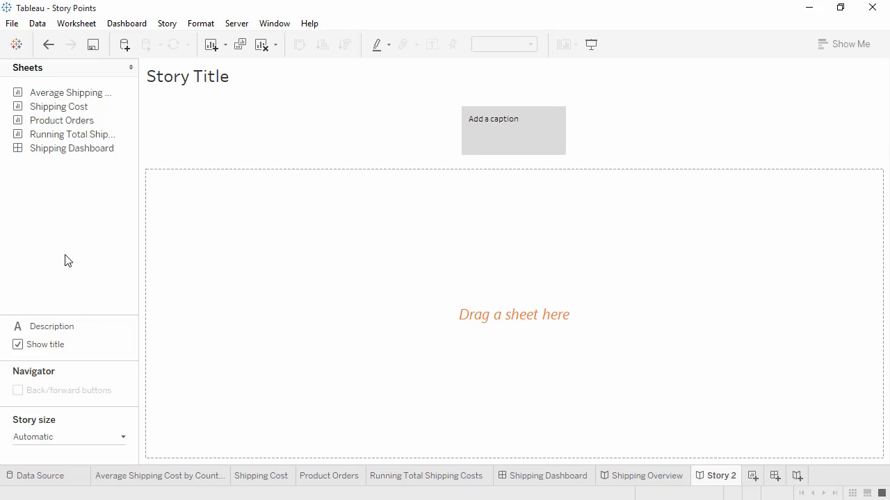
# Step: Add the Average Shipping Cost map to the story and caption it "Costs are fairly even worldwide: is that true of all categories?"
pyautogui.moveTo(55, 99); pyautogui.dragTo(182, 207)
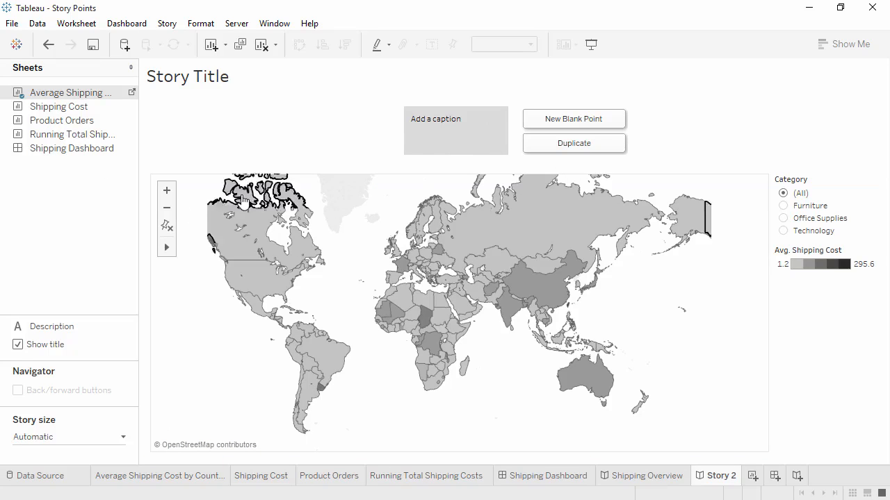
pyautogui.click(427, 139)
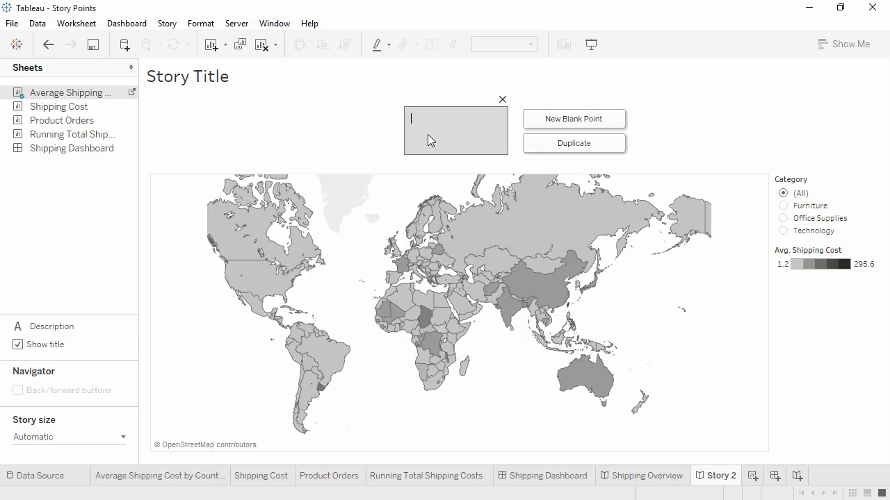
pyautogui.write('Costs are fairly even worldwide: is that true of all categories?')
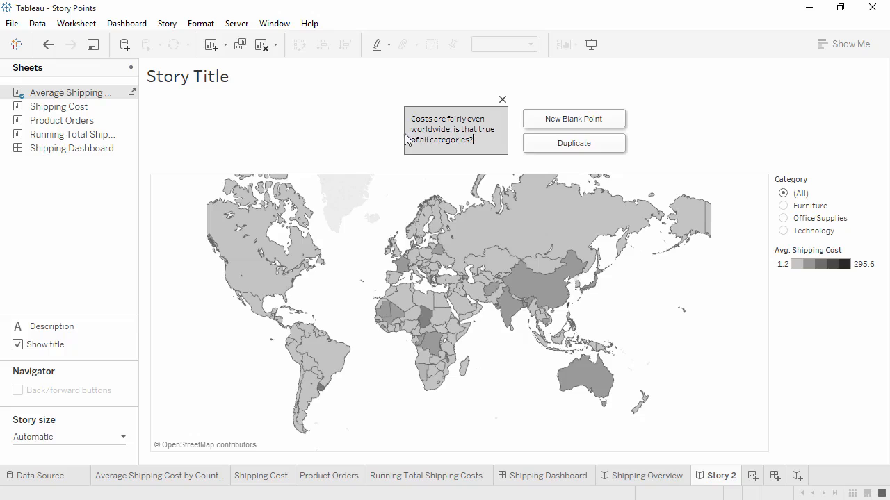
# Step: Narrow the first story point's caption box slightly and filter its map to the Office Supplies category
pyautogui.moveTo(404, 134)
pyautogui.mouseDown()
pyautogui.moveTo(377, 134)
pyautogui.moveTo(407, 135)
pyautogui.mouseUp()
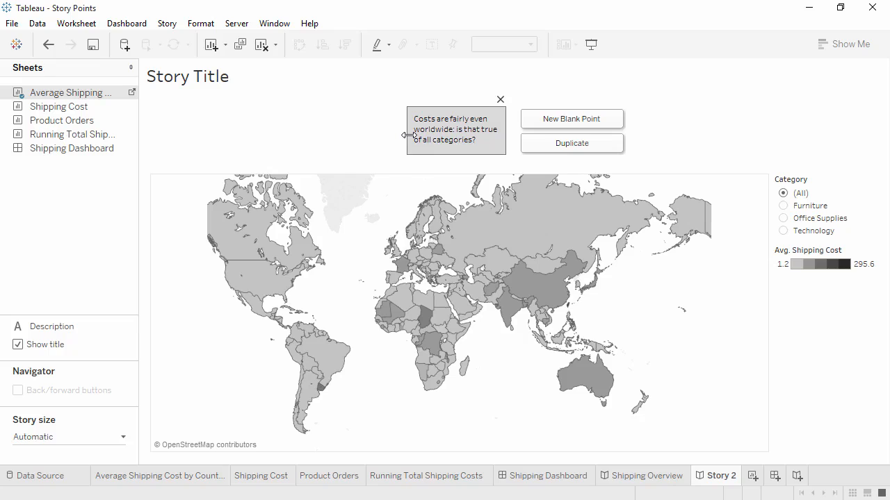
pyautogui.click(783, 207)
pyautogui.click(783, 219)
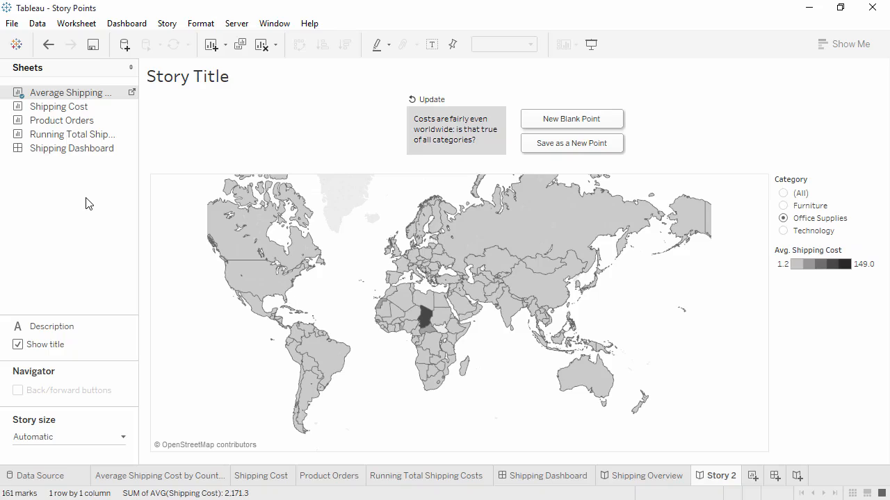
# Step: Add Shipping Cost as the second story point with Critical highlighted, captioned "Shipping costs are highest for Critical Priority orders"
pyautogui.moveTo(75, 110); pyautogui.dragTo(558, 137)
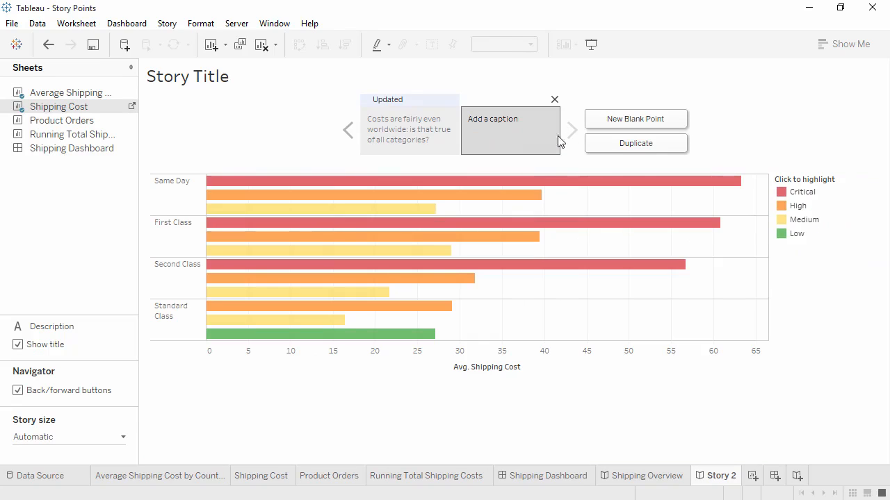
pyautogui.click(799, 195)
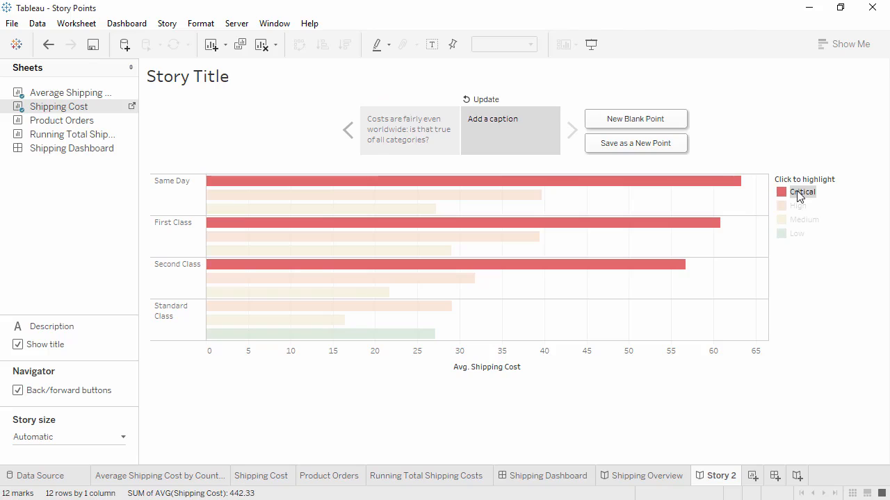
pyautogui.click(488, 101)
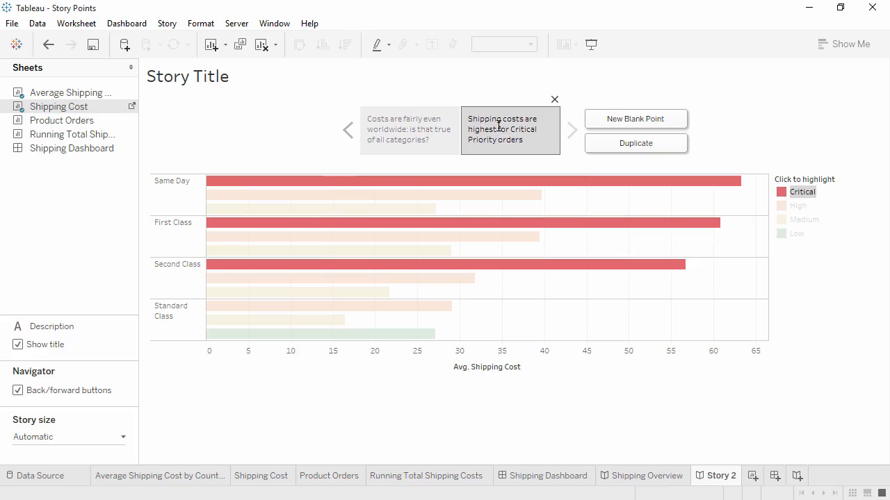
# Step: Add a blank story point showing Product Orders with Medium highlighted, captioned "Most orders are Midium Priority, regardless of category"
pyautogui.click(603, 120)
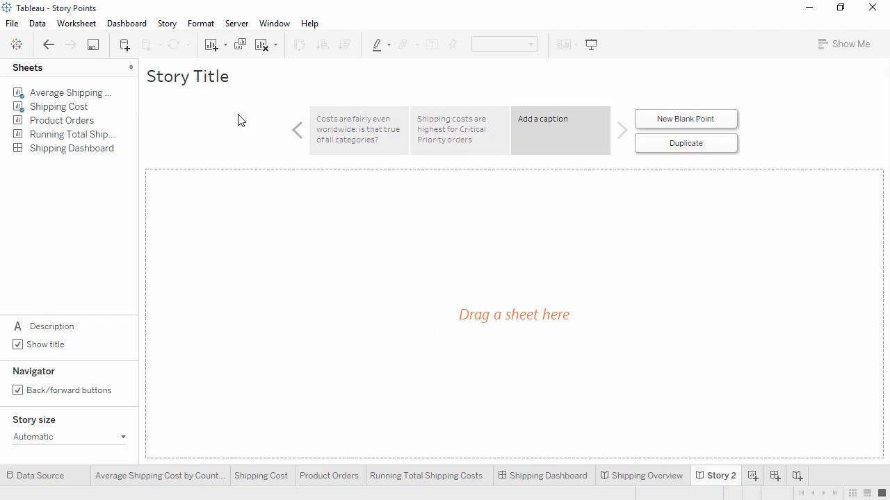
pyautogui.moveTo(106, 121)
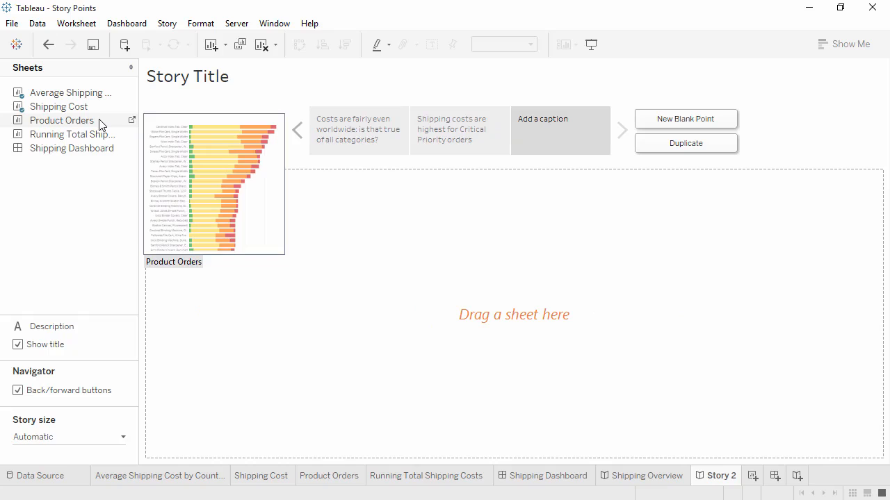
pyautogui.doubleClick(100, 124)
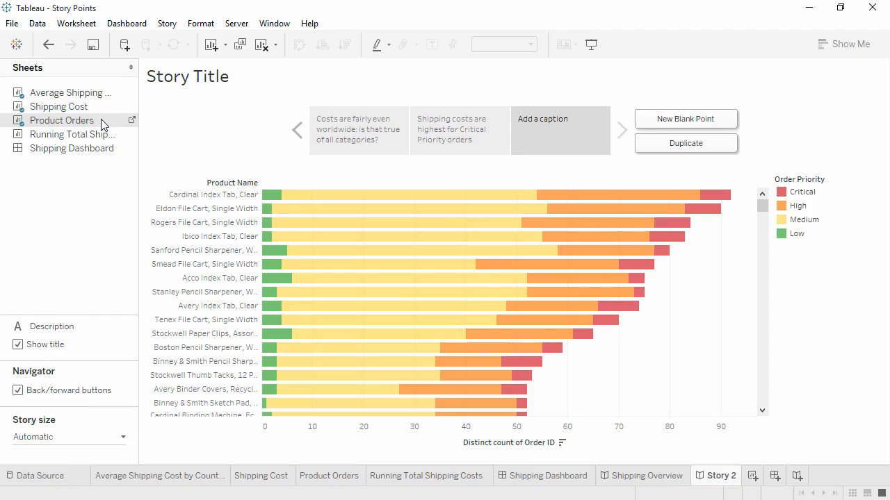
pyautogui.click(794, 221)
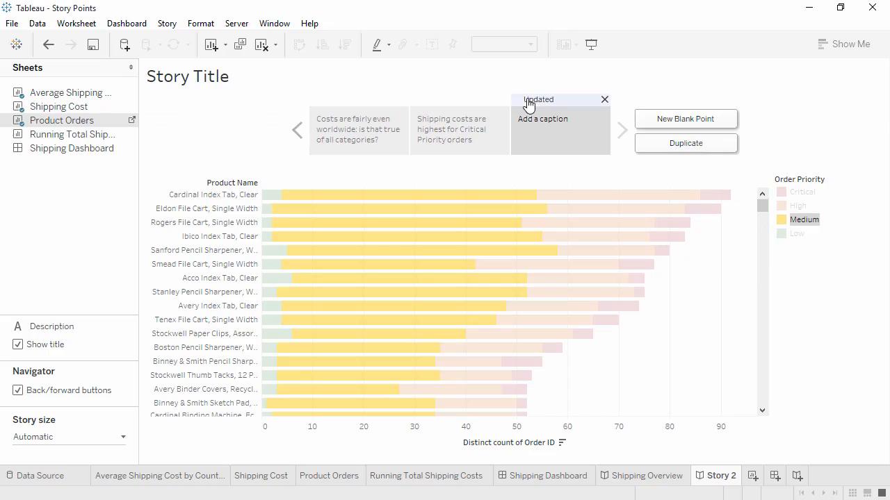
pyautogui.click(534, 127)
pyautogui.write('Most orders are Midium Priority, regardless of category')
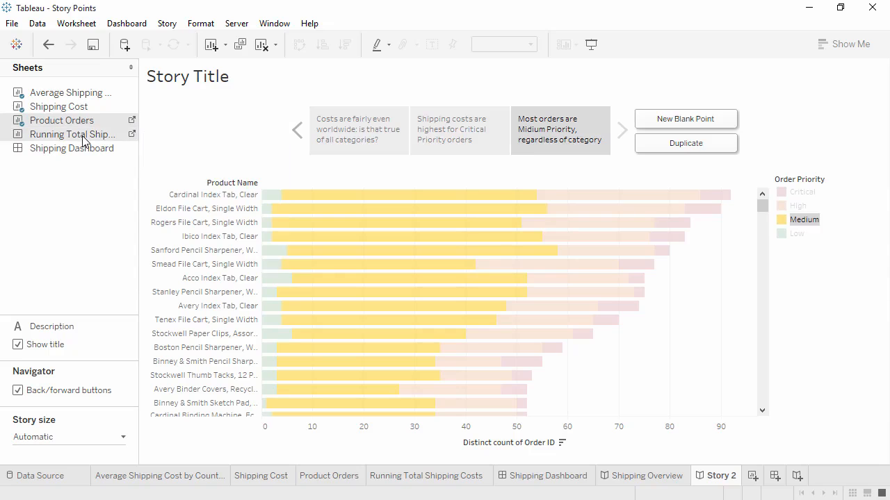
# Step: Insert Running Total Shipping Costs before the last story point, with Standard Class highlighted, captioned "Standard shipping is the least expensive yet highest overall cost"
pyautogui.moveTo(91, 141); pyautogui.dragTo(261, 228)
pyautogui.moveTo(83, 139)
pyautogui.mouseDown()
pyautogui.moveTo(397, 143)
pyautogui.moveTo(504, 127)
pyautogui.mouseUp()
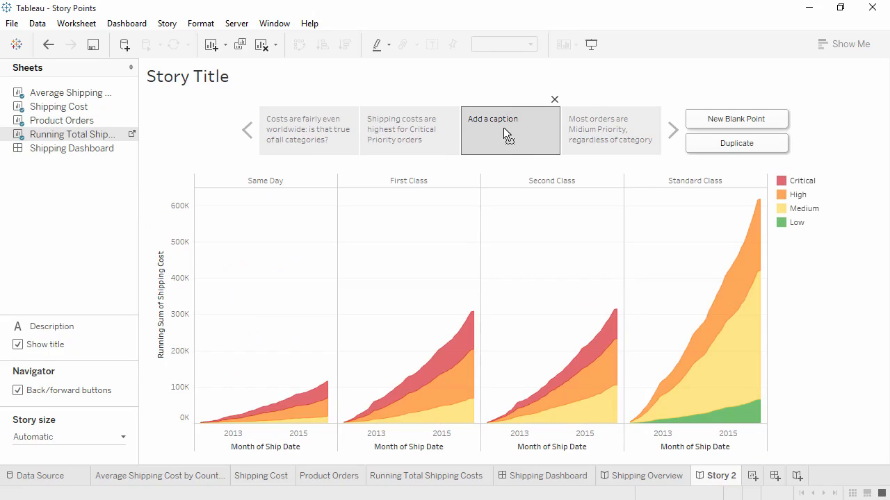
pyautogui.click(630, 183)
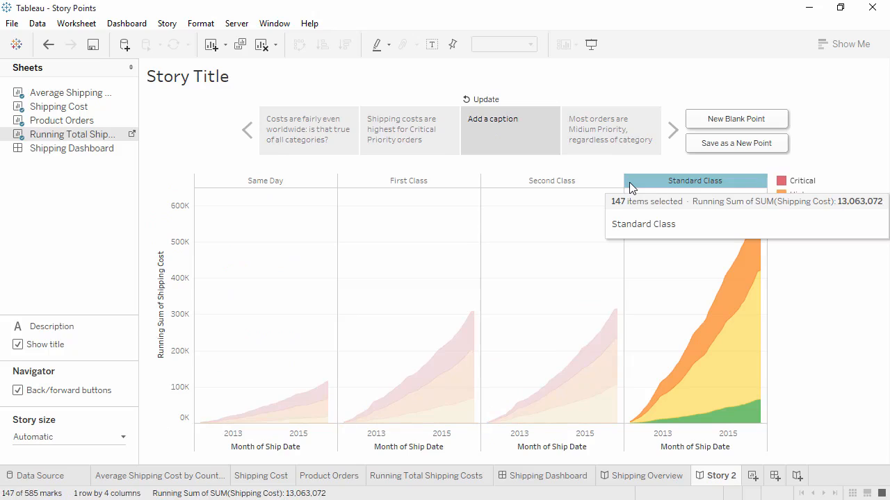
pyautogui.click(500, 104)
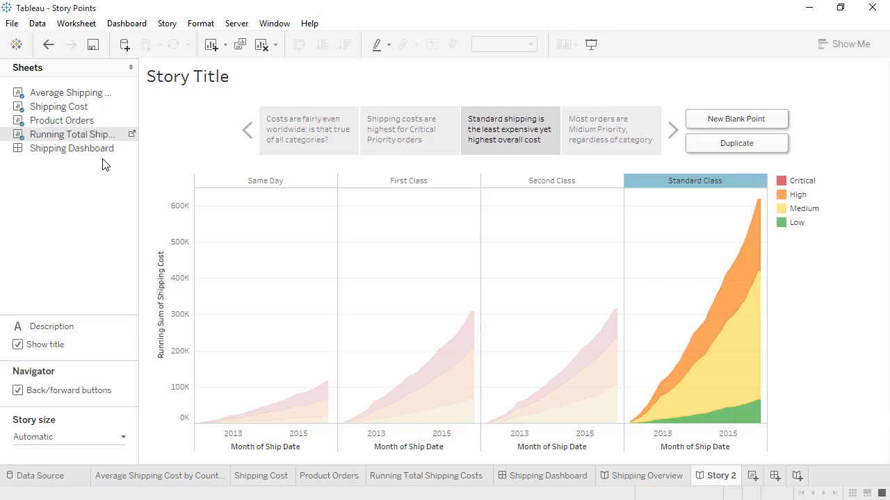
# Step: Add the Shipping Dashboard as a new story point at the end of the story
pyautogui.moveTo(93, 150)
pyautogui.moveTo(92, 152); pyautogui.dragTo(724, 128)
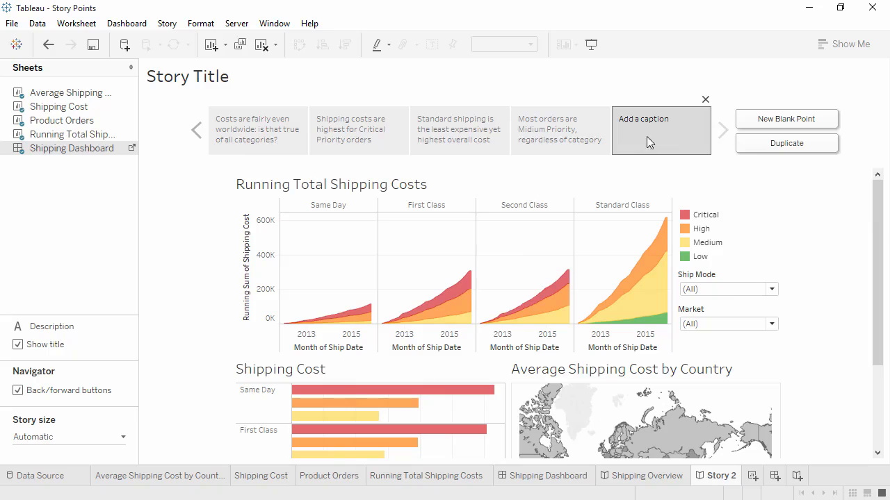
# Step: Open the Shipping Dashboard from the story, set its size to Fit to Story 2 (Automatic), and return to Story 2
pyautogui.moveTo(130, 157)
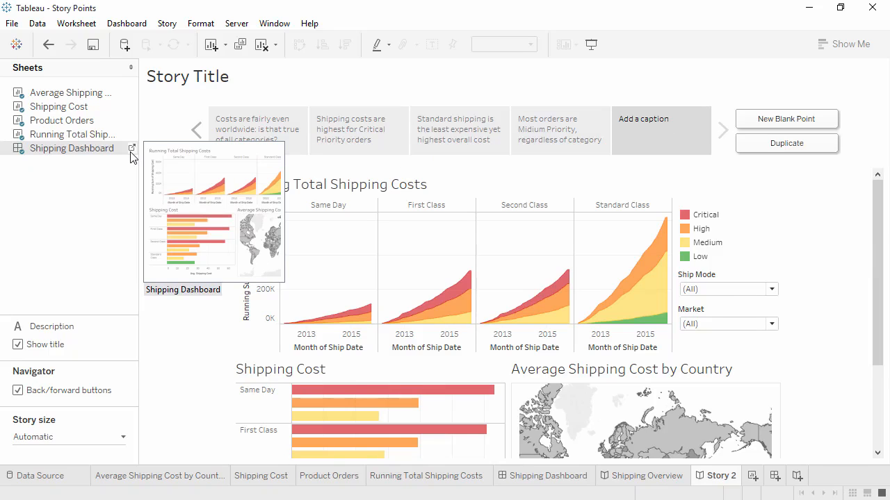
pyautogui.click(131, 149)
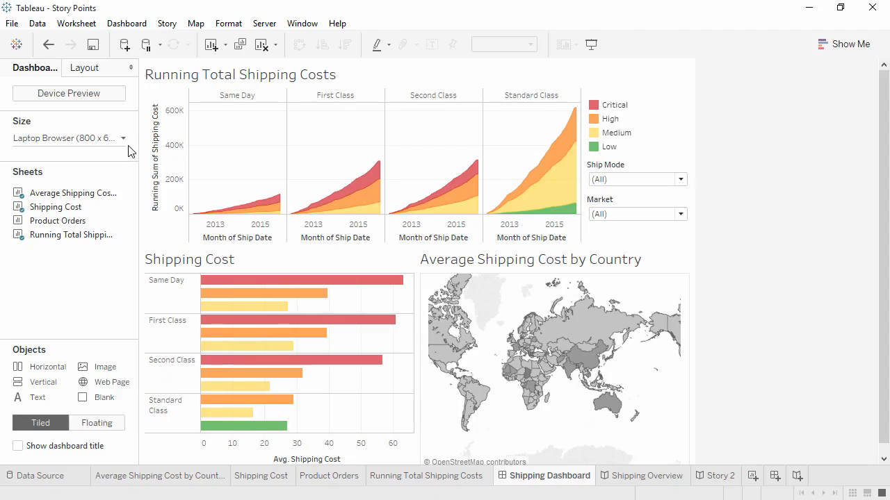
pyautogui.click(123, 139)
pyautogui.click(126, 181)
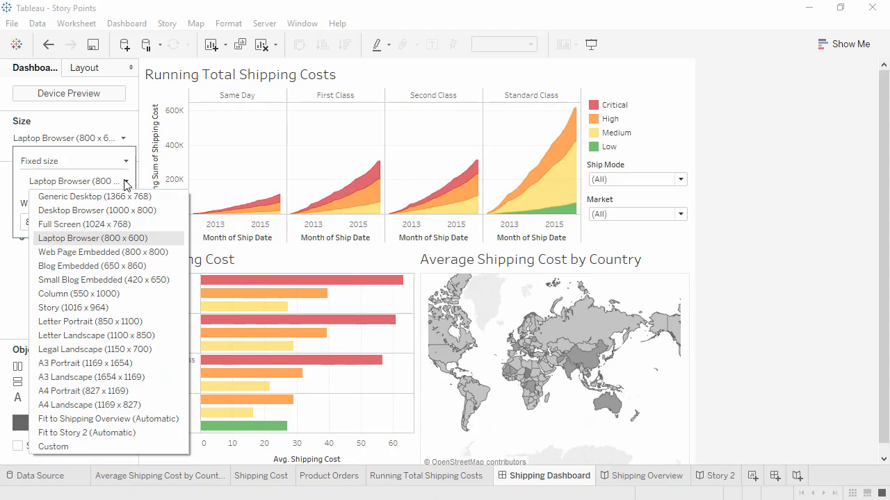
pyautogui.click(136, 433)
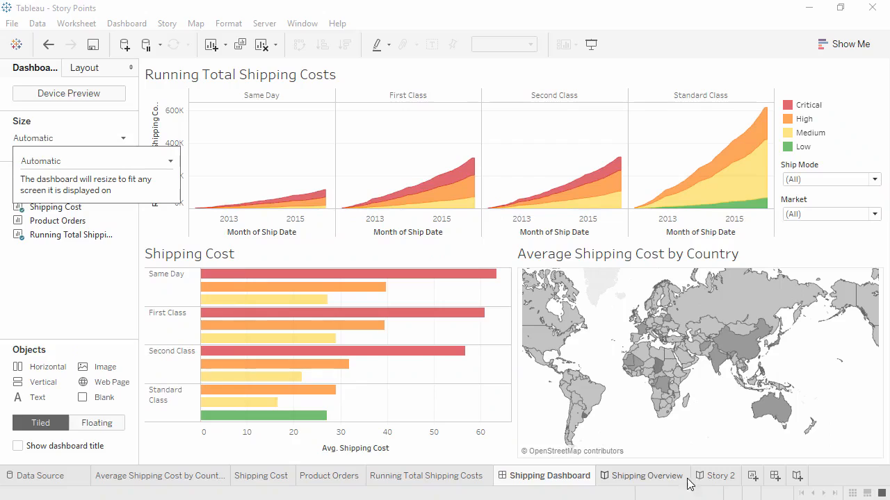
pyautogui.click(716, 476)
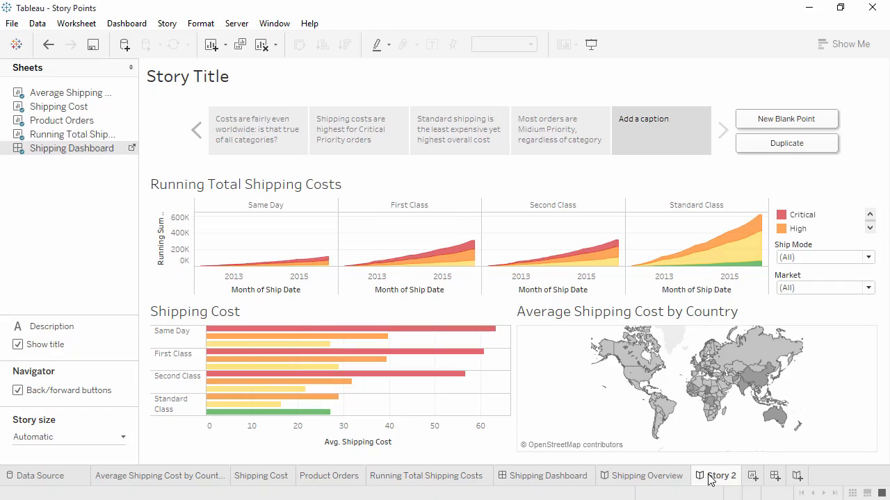
# Step: Open the Shipping Cost worksheet from its story point, set its fit to Entire View, and return to Story 2
pyautogui.click(364, 131)
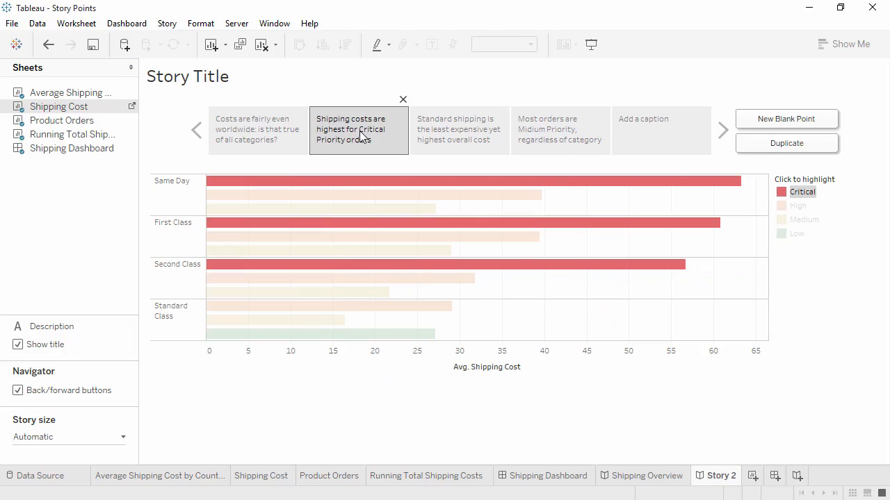
pyautogui.click(132, 107)
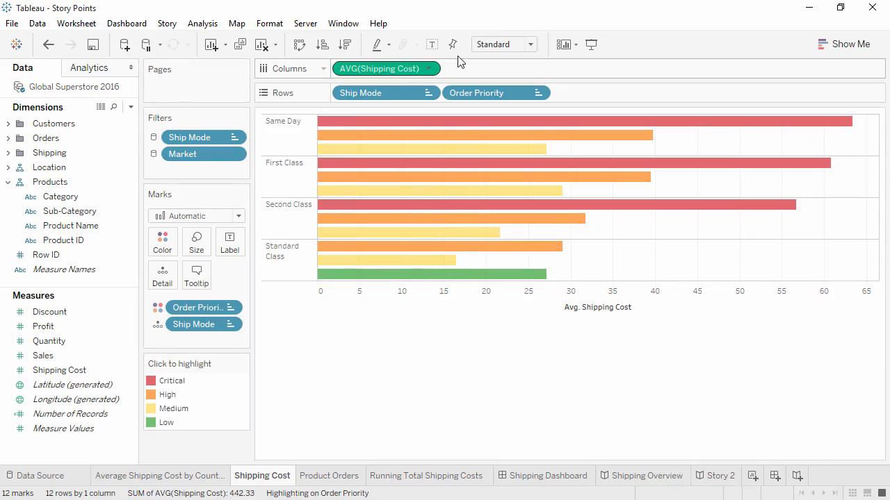
pyautogui.click(530, 45)
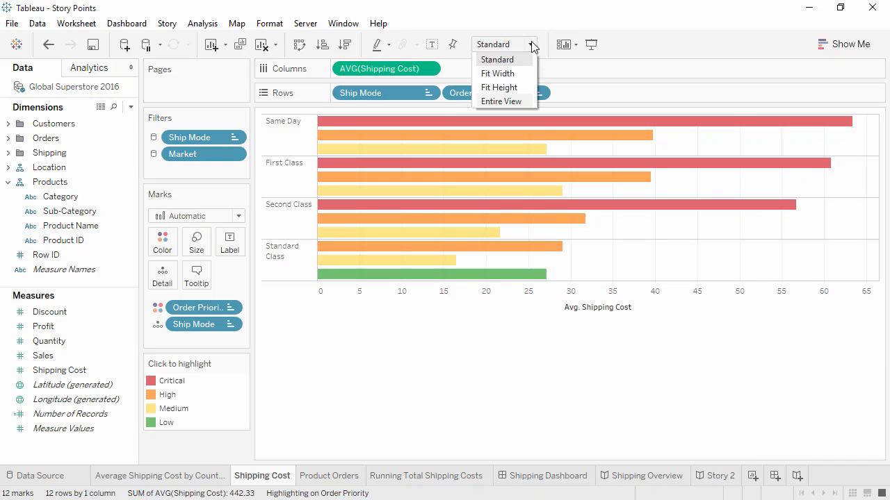
pyautogui.click(522, 101)
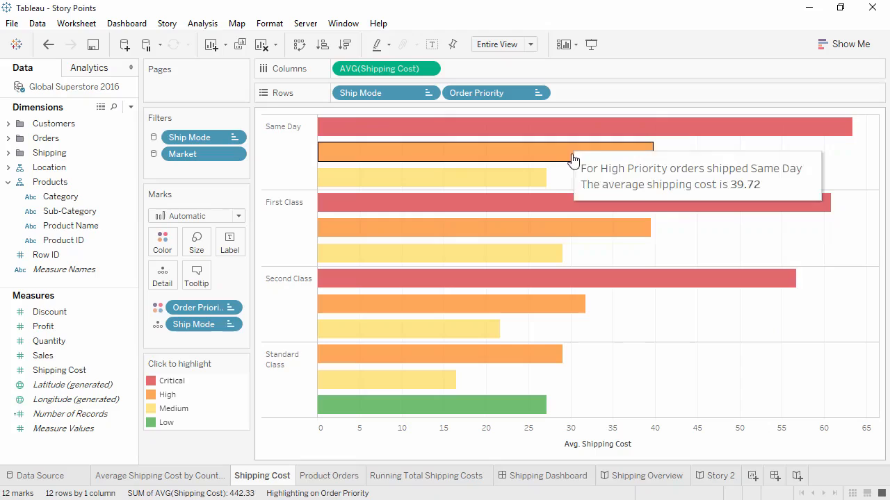
pyautogui.click(722, 477)
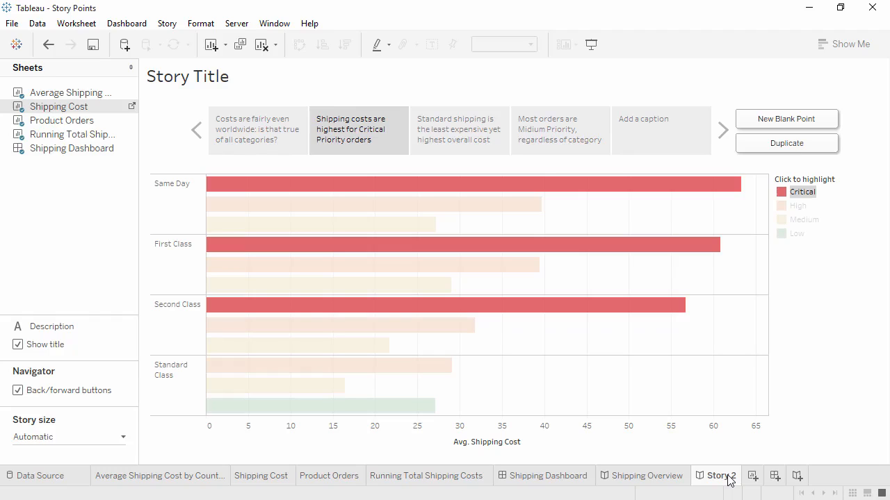
# Step: Hide the Order Priority legend on the Product Orders worksheet
pyautogui.click(342, 476)
pyautogui.click(244, 394)
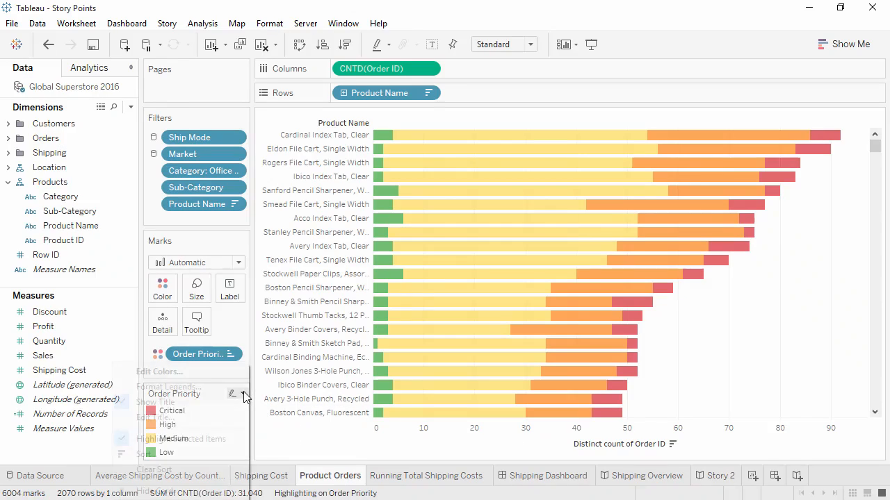
pyautogui.click(225, 491)
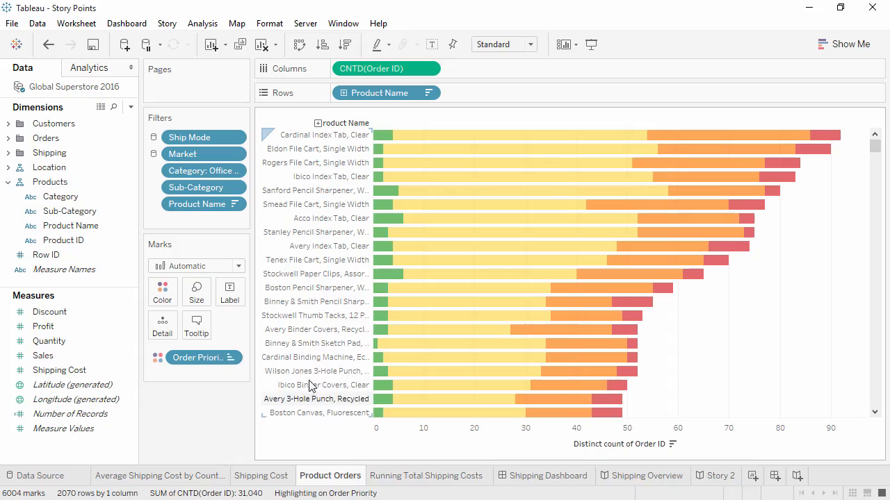
# Step: Keep only the products from Cardinal Index Tab, Clear through Stockwell Paper Clips in Product Orders, and return to Story 2
pyautogui.click(311, 277)
pyautogui.moveTo(311, 278); pyautogui.dragTo(330, 144)
pyautogui.click(371, 161)
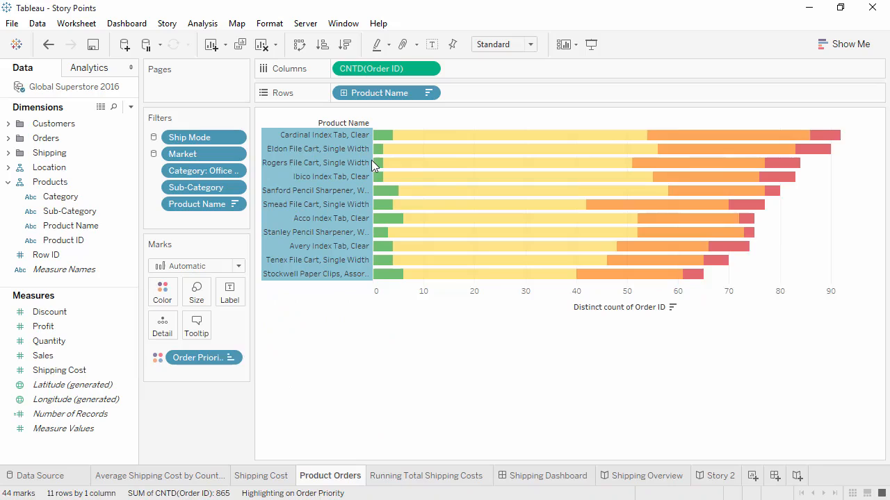
pyautogui.click(720, 476)
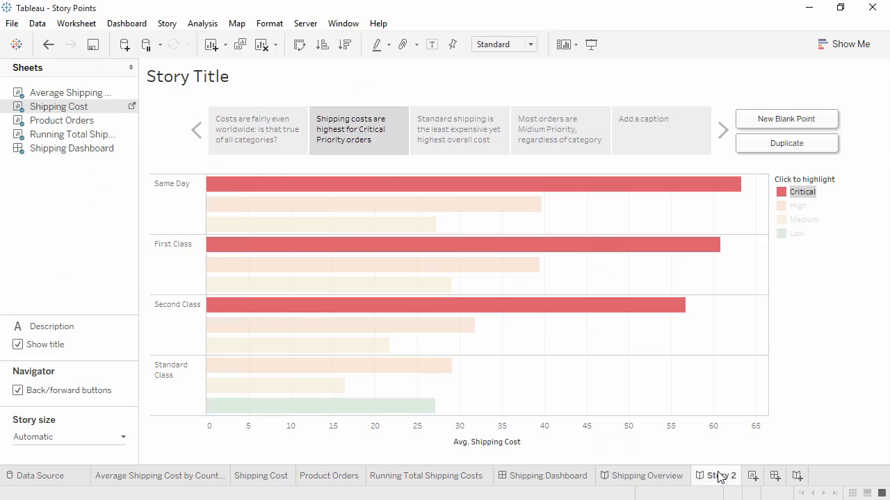
# Step: Move the "Most orders are Midium Priority, regardless of category" story point ahead of the Standard shipping story point
pyautogui.click(563, 143)
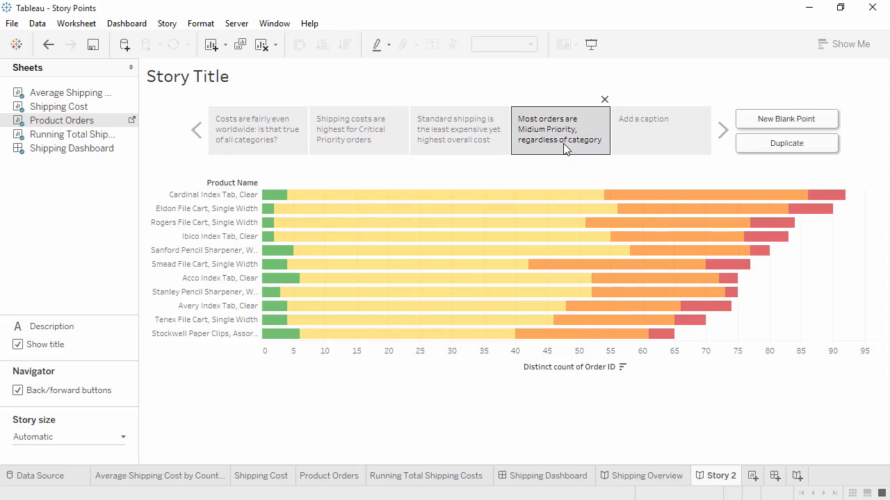
pyautogui.moveTo(560, 147); pyautogui.dragTo(452, 150)
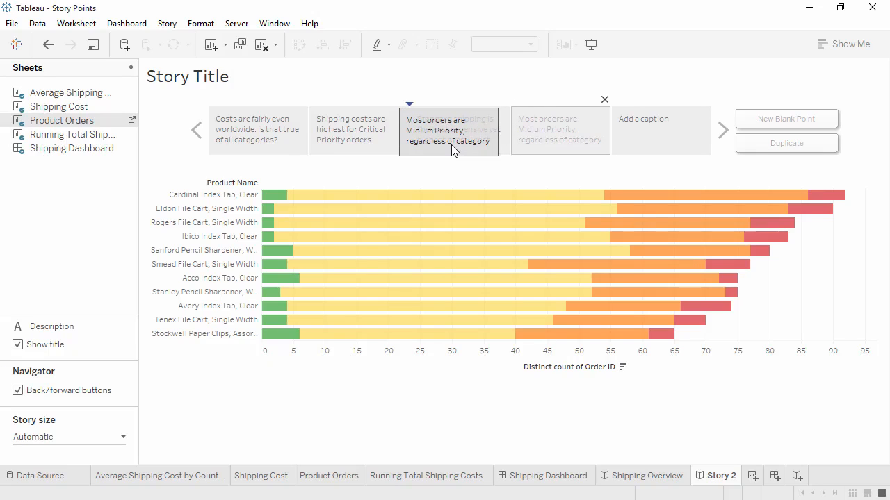
pyautogui.moveTo(451, 144); pyautogui.dragTo(451, 144)
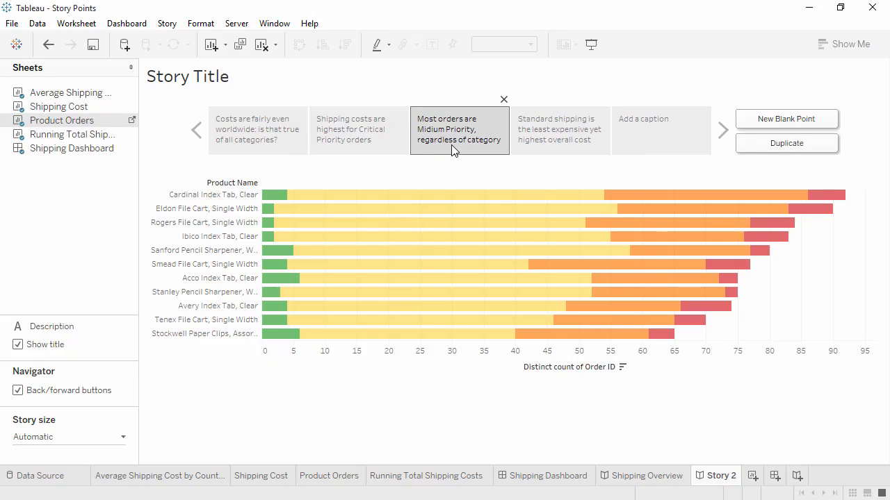
# Step: Add the description "Use the filter on the right to change categories" over the map in the first story point
pyautogui.click(282, 149)
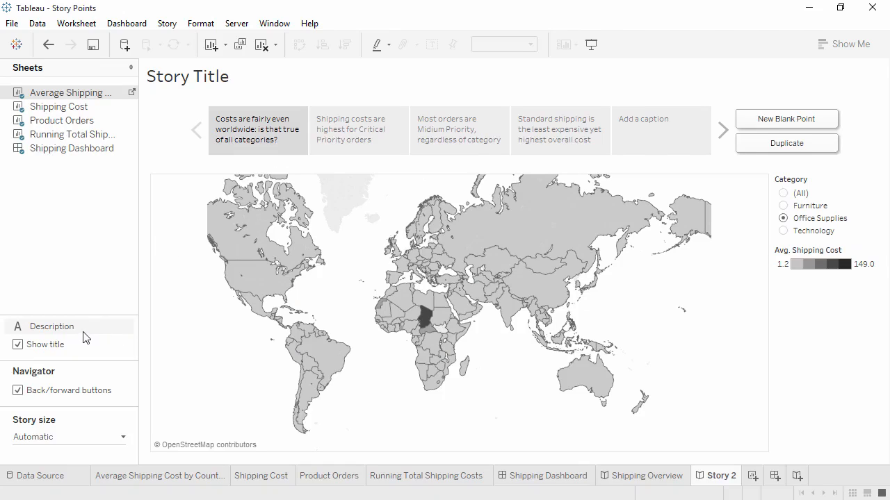
pyautogui.moveTo(77, 331); pyautogui.dragTo(236, 300)
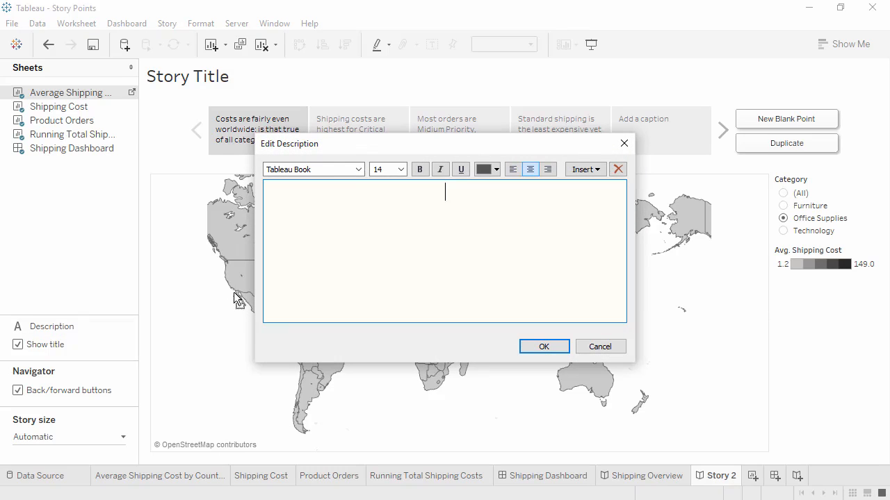
pyautogui.write('Use the filter on the right to change categories')
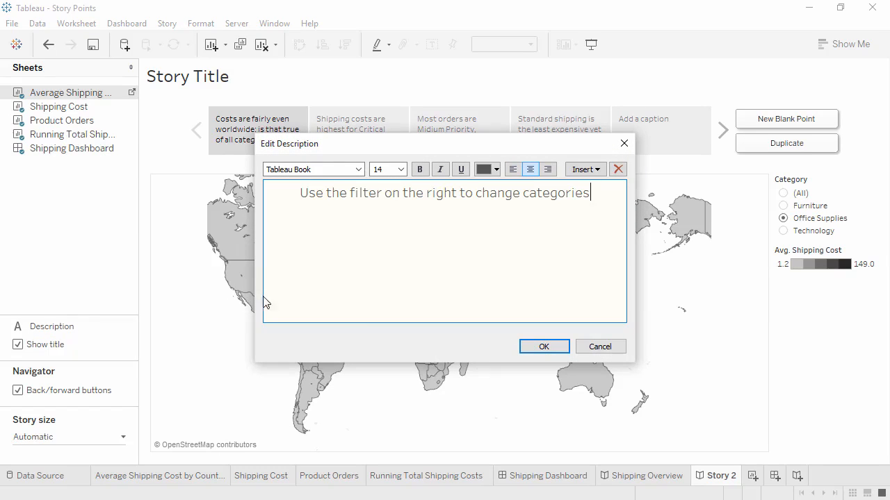
pyautogui.click(525, 347)
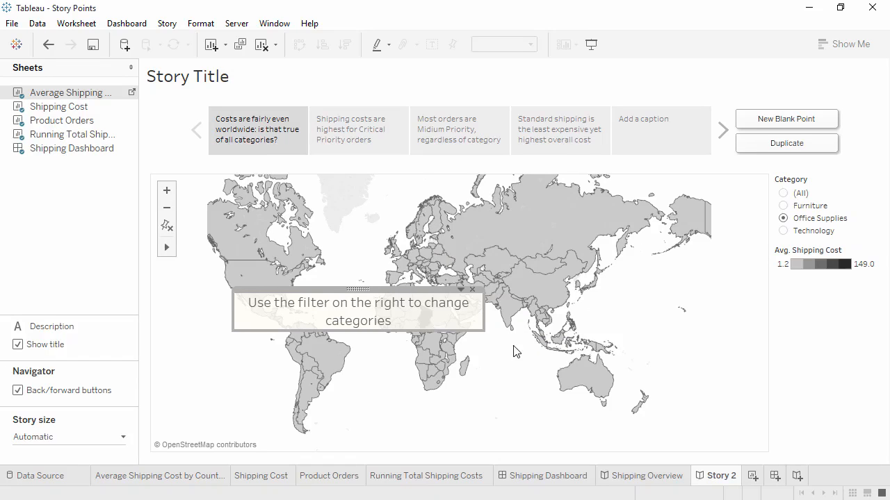
# Step: Format the story's descriptions with light gray shading and close the story formatting options
pyautogui.click(167, 25)
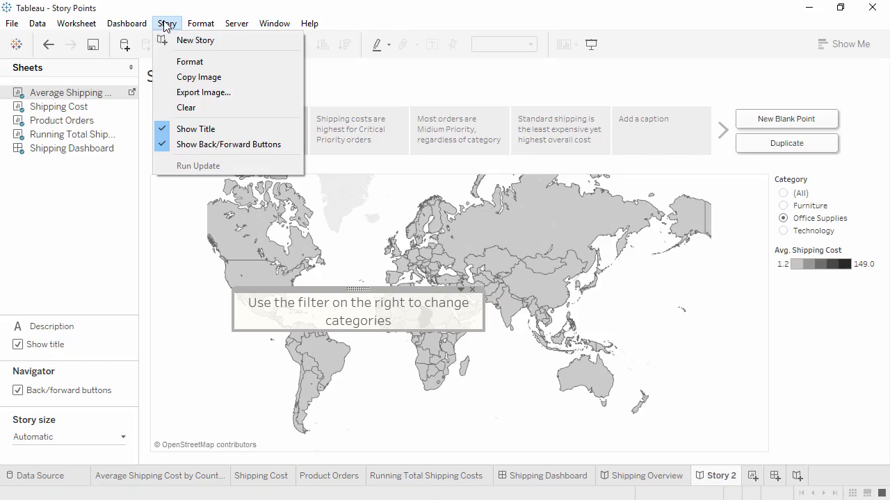
pyautogui.click(177, 61)
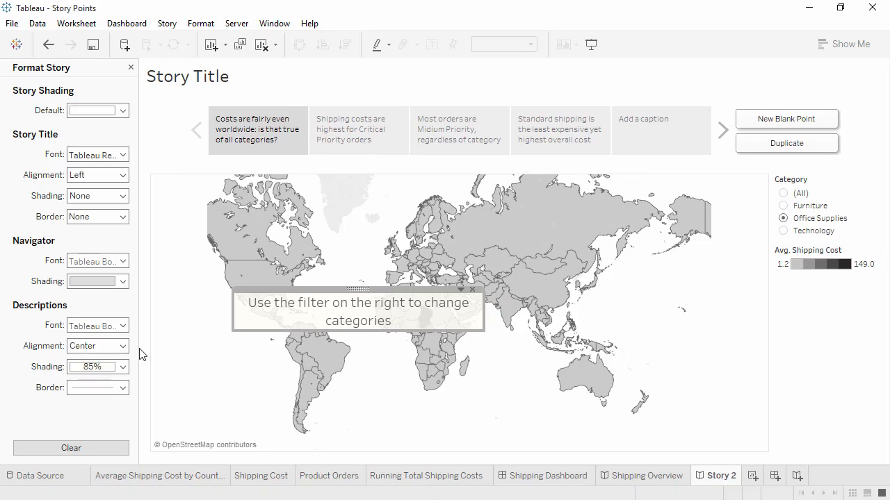
pyautogui.click(124, 367)
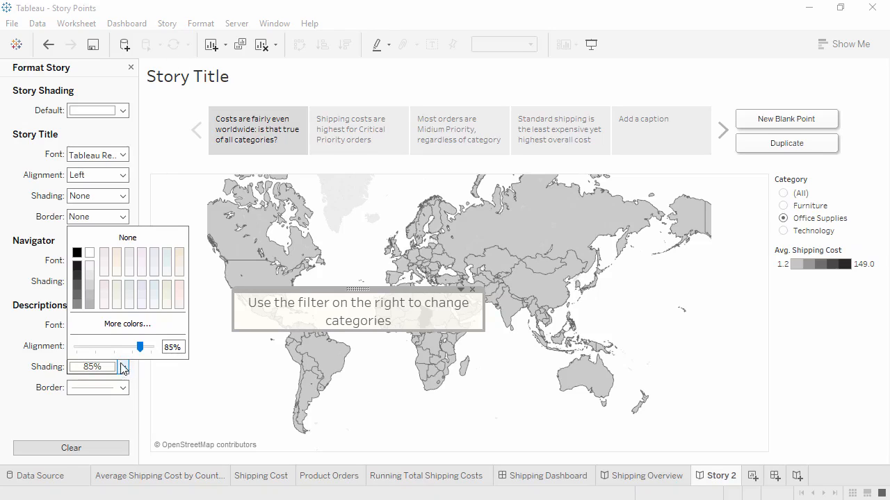
pyautogui.click(92, 275)
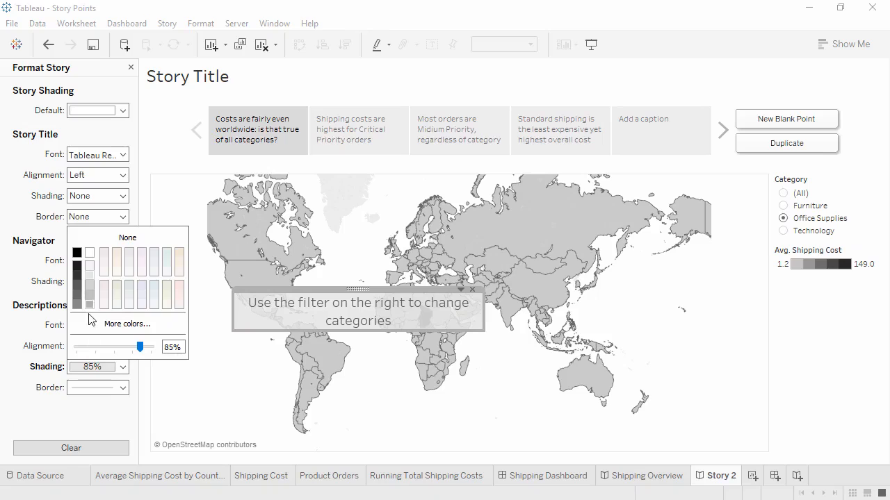
pyautogui.click(99, 431)
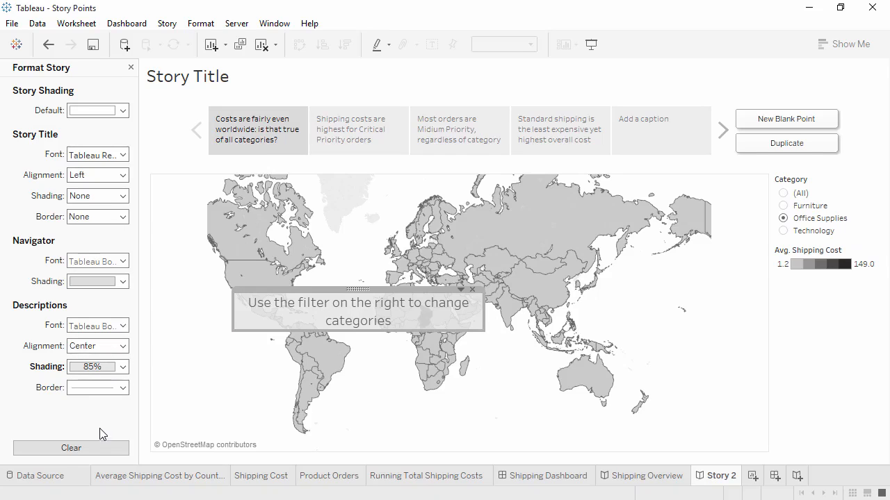
pyautogui.click(131, 67)
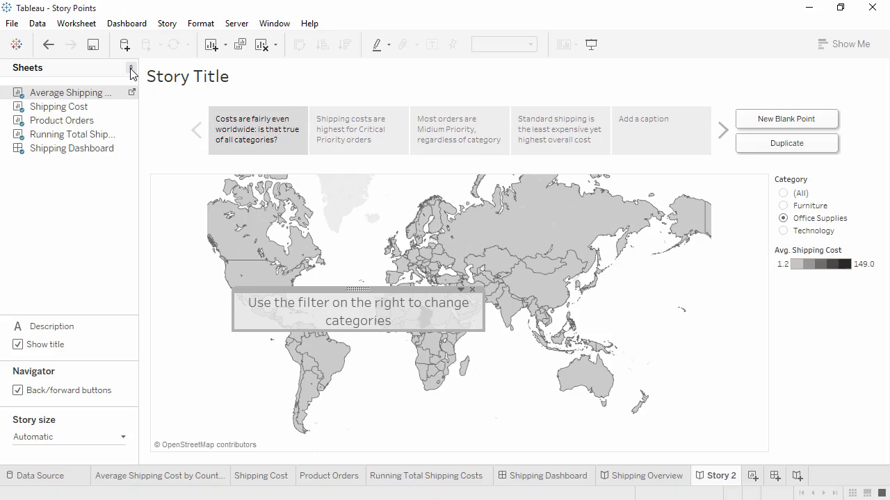
# Step: Turn the navigator's back/forward buttons off and on again, and do the same with the story title
pyautogui.click(18, 390)
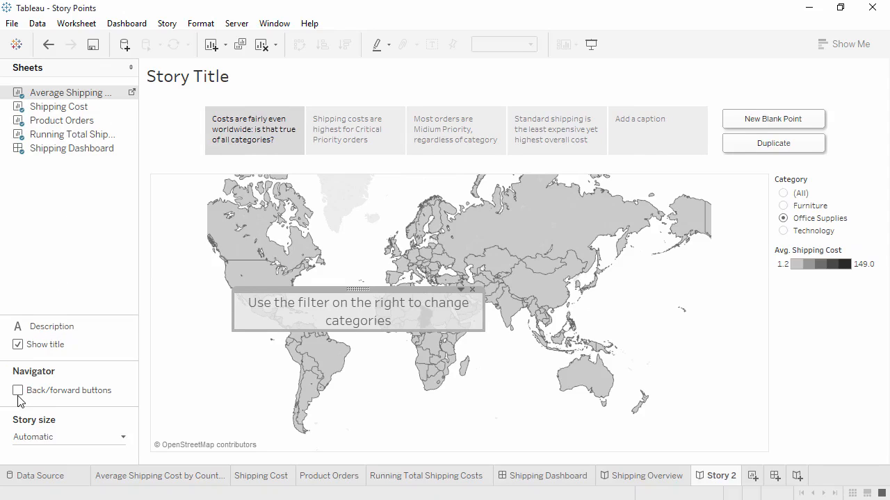
pyautogui.click(18, 391)
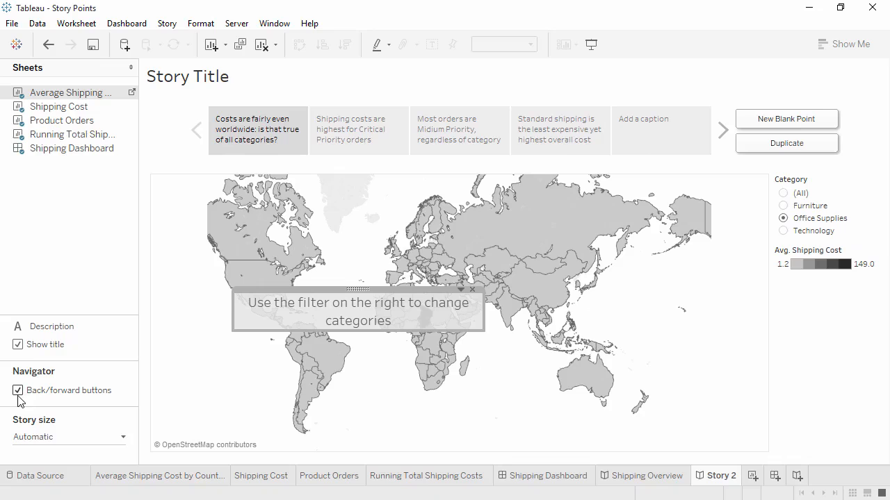
pyautogui.click(18, 346)
pyautogui.click(18, 345)
# Step: Open the story title for editing
pyautogui.doubleClick(194, 83)
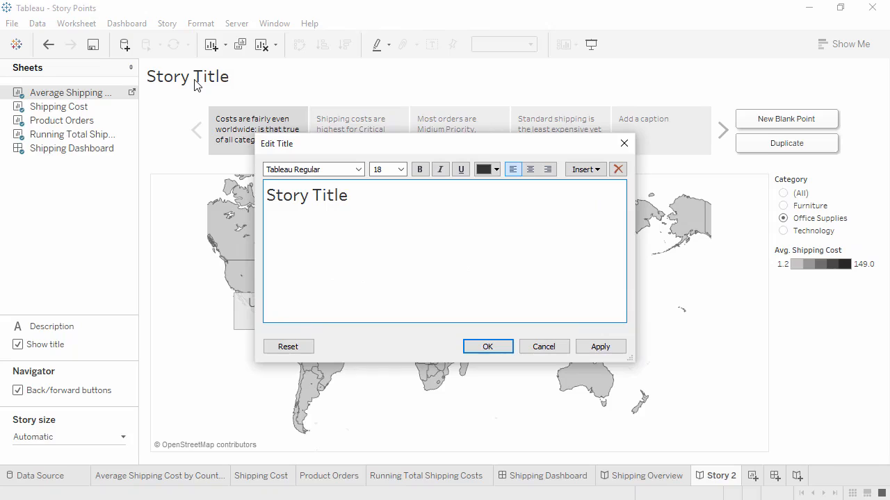